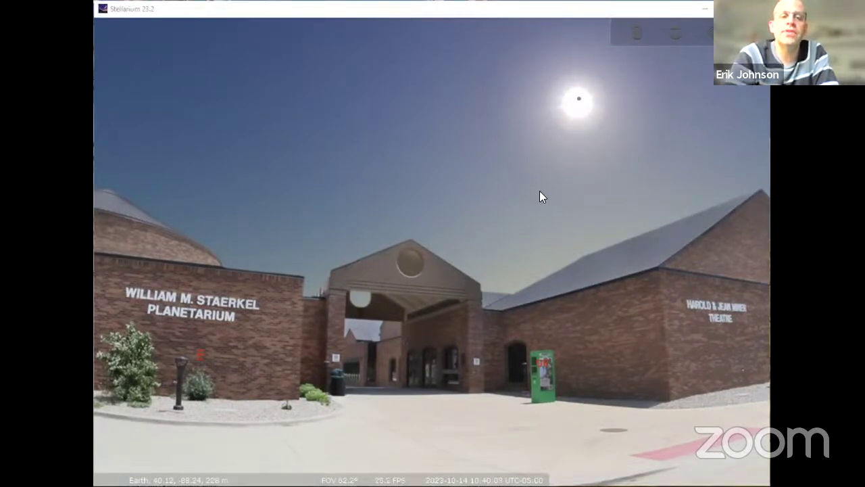
- Look around the whole horizon from the planetarium entrance, through north, west and south, back to the starting view
left_click_drag(549, 206, 655, 202)
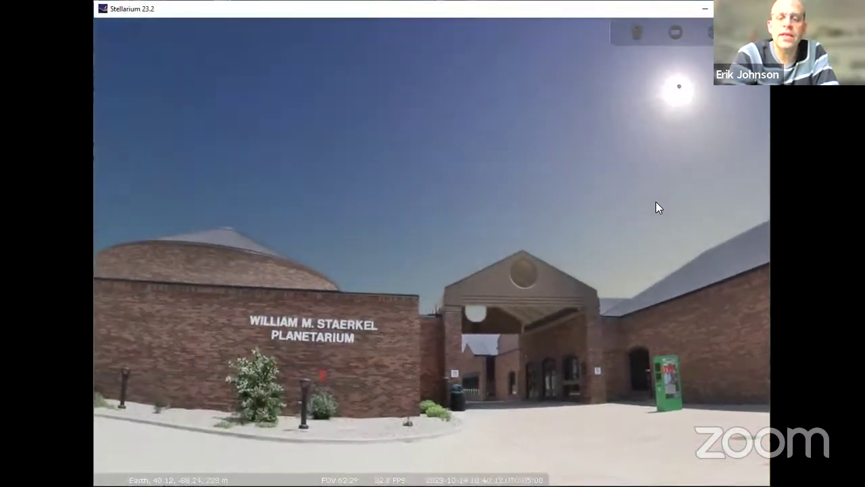
key("Left")
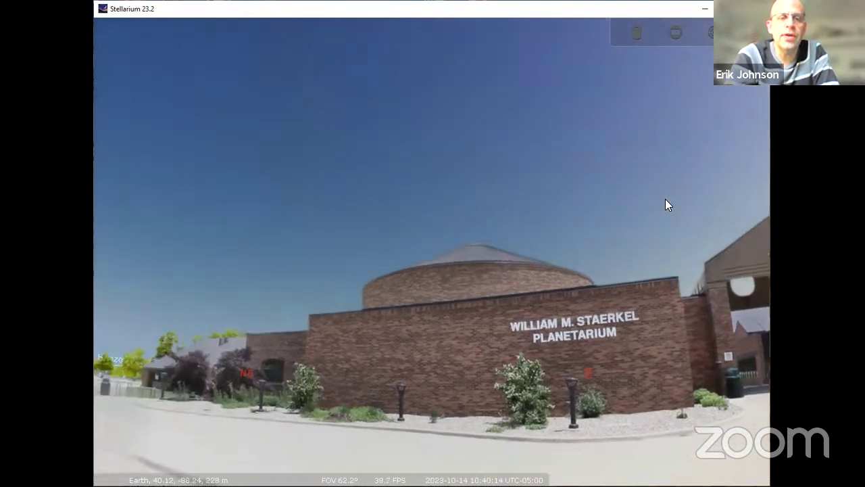
key("Left")
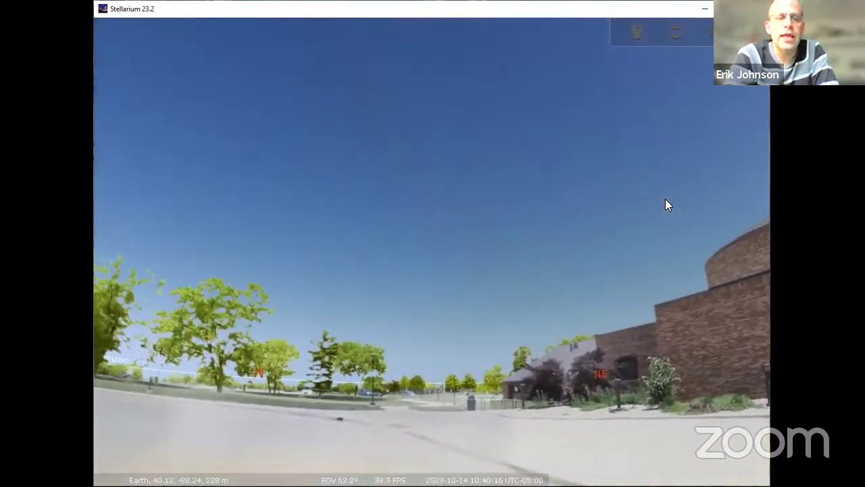
key("Left")
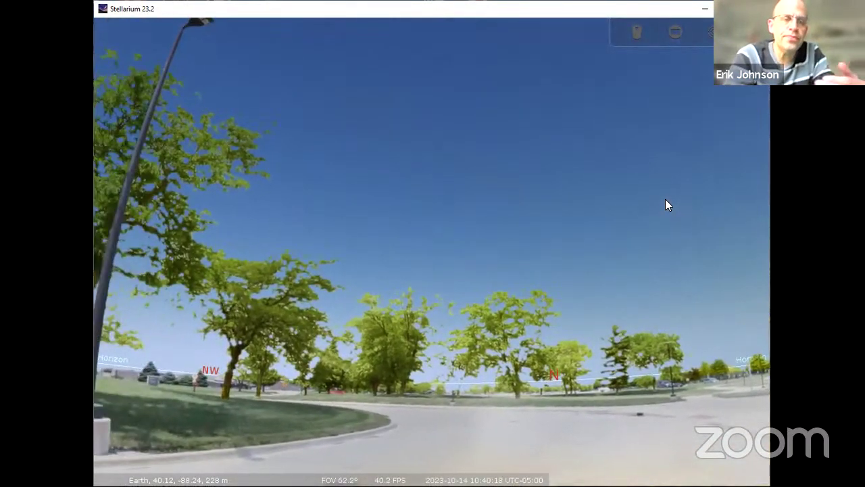
key("Left")
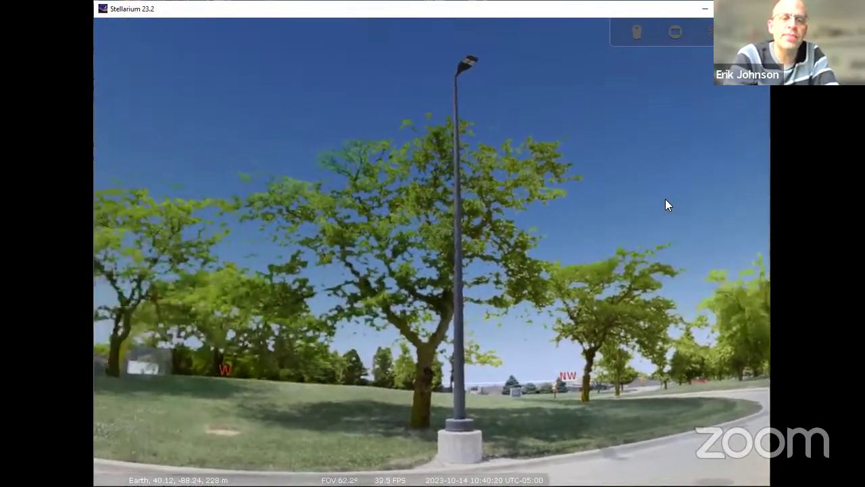
key("Left")
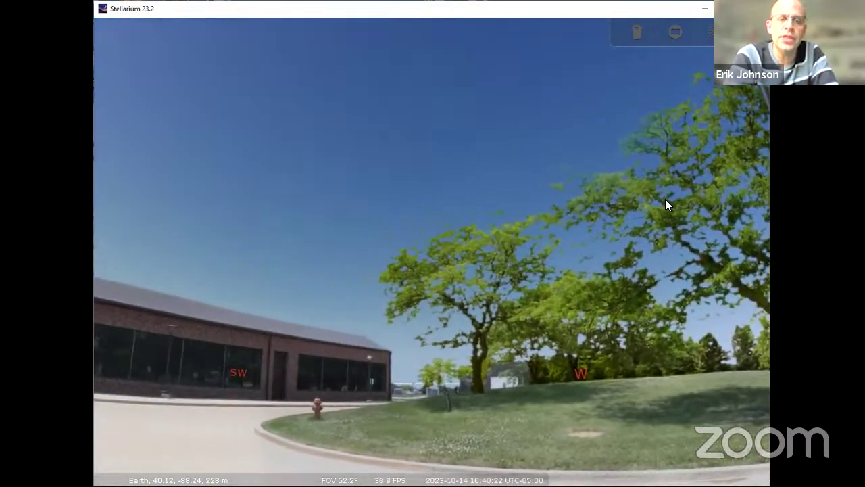
key("Left")
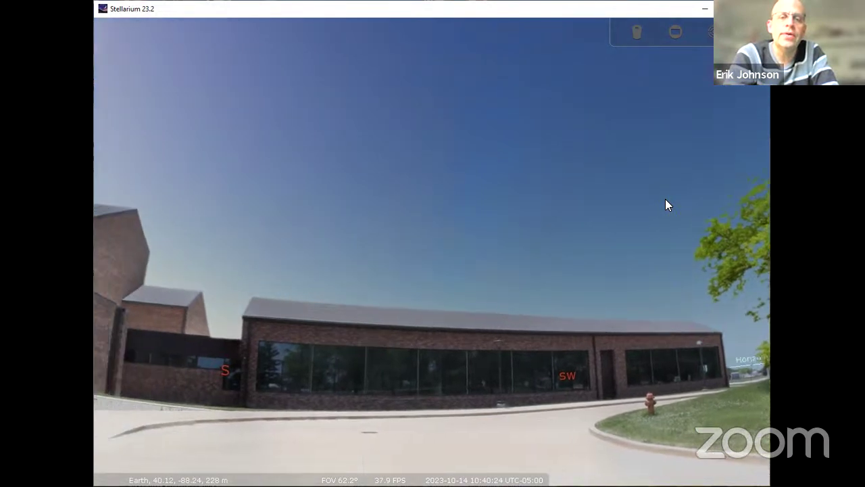
key("Left")
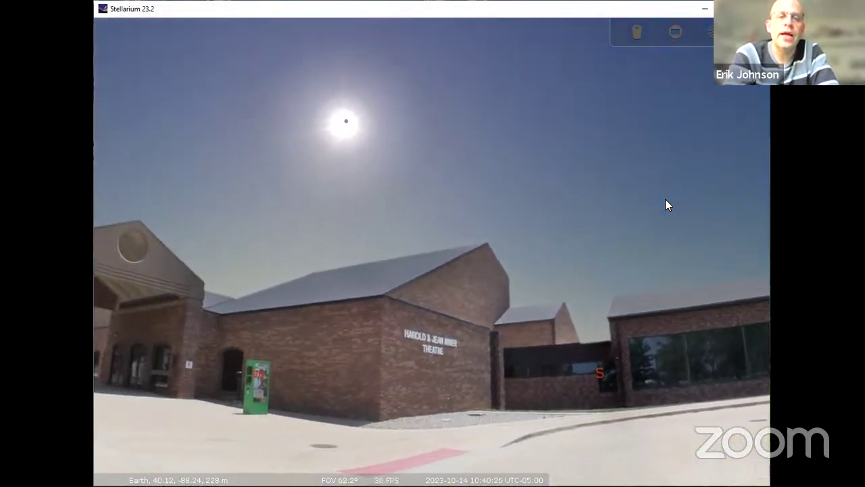
key("Left")
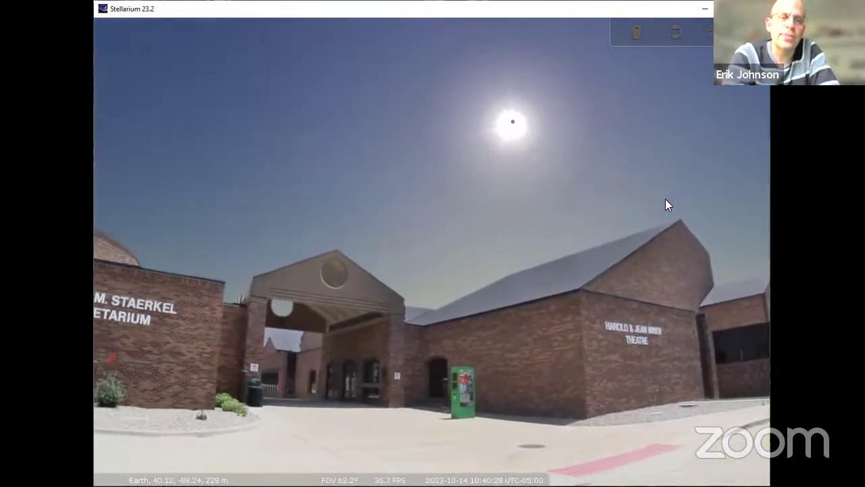
key("Left")
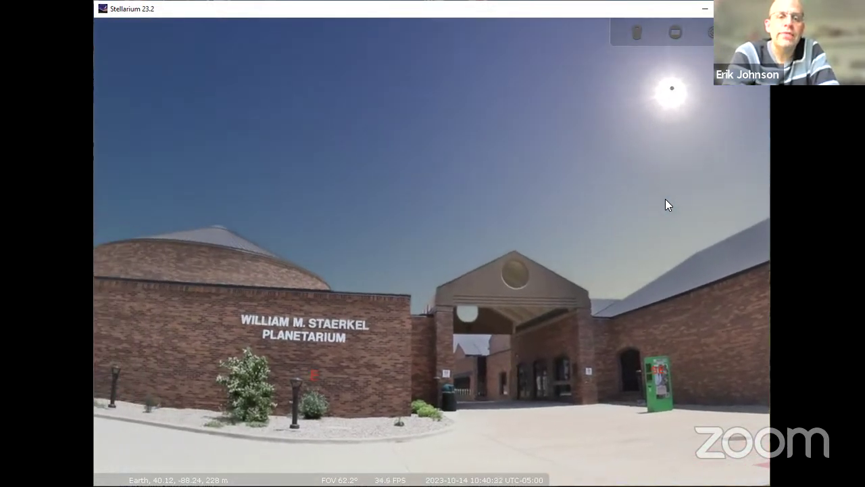
- Turn the view toward the Sun above the theatre, select the Sun and centre it
key("Right")
key("Right")
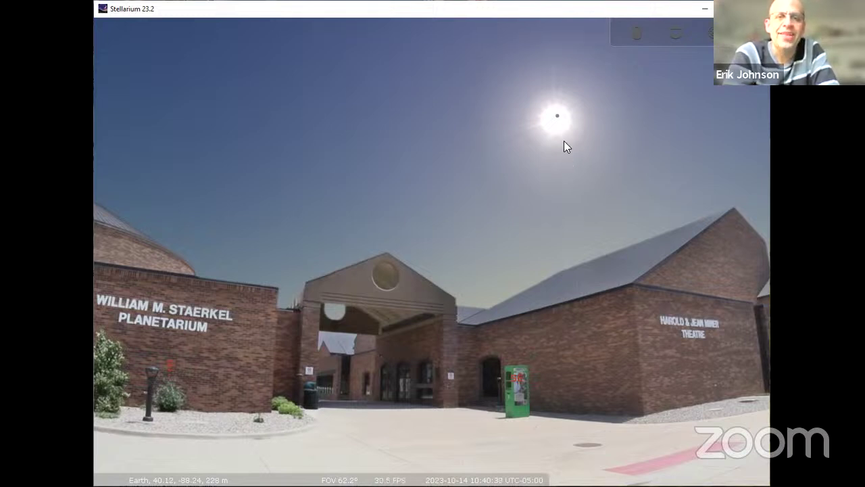
key("Right")
key("Up")
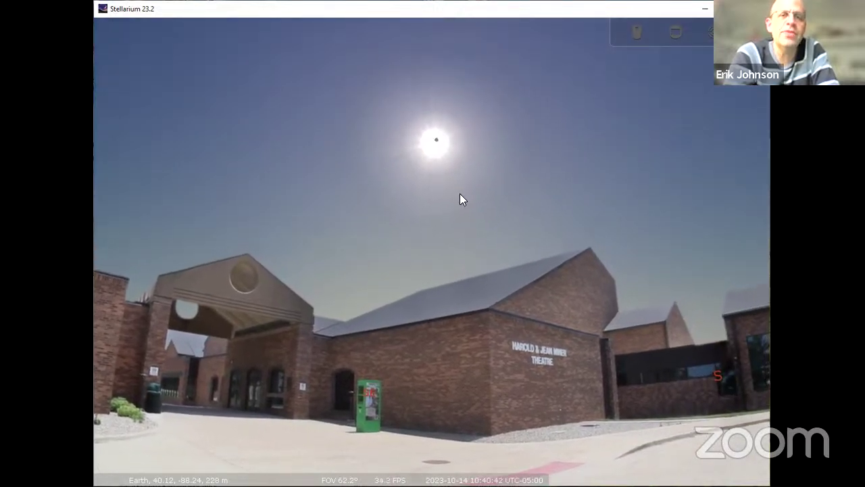
left_click(436, 153)
key("space")
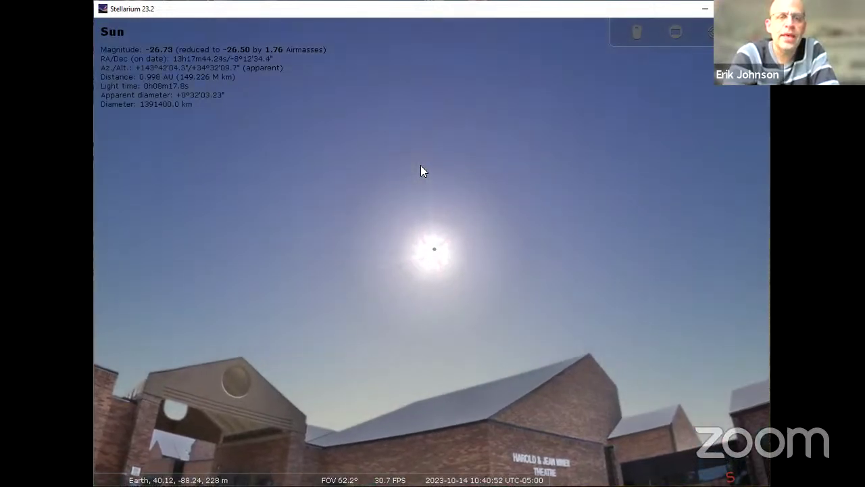
- Zoom in on the Sun to a field of view of about 1.46° to examine the Moon's bite and the sunspots
scroll(421, 171, "up", 5)
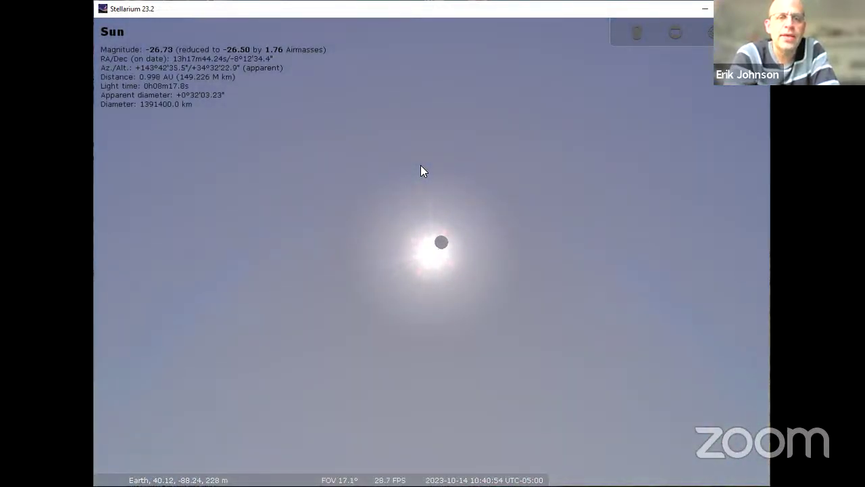
scroll(421, 170, "up", 3)
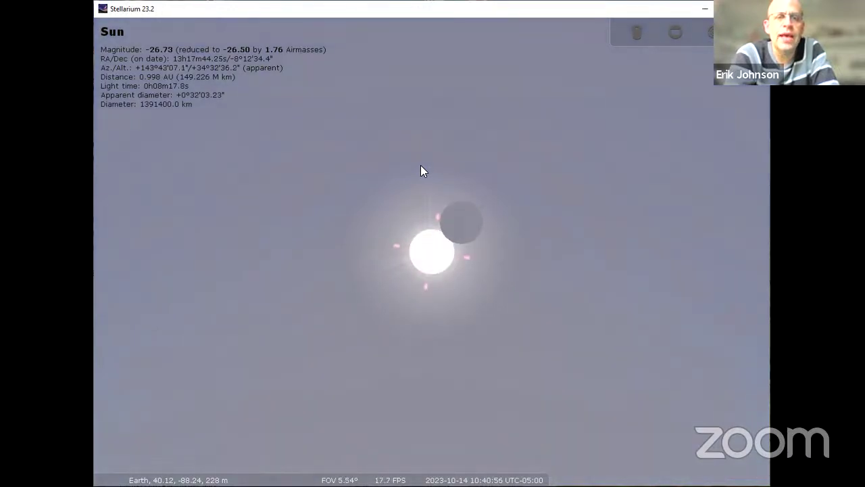
scroll(420, 170, "up", 3)
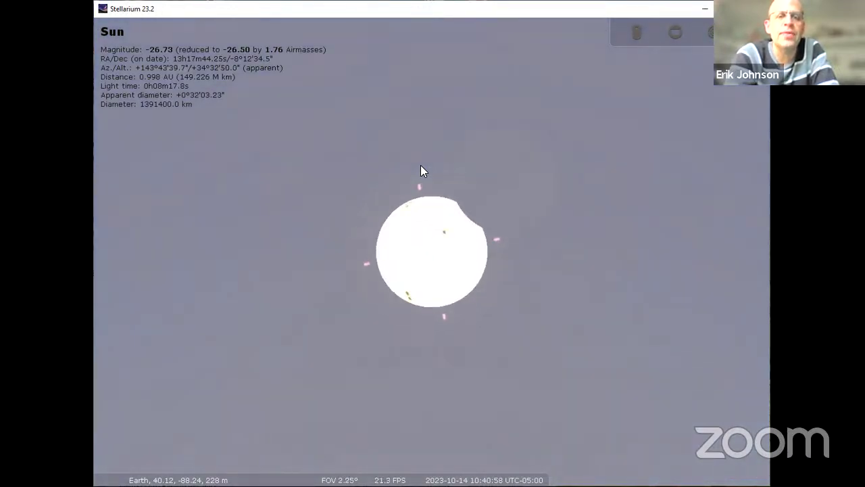
scroll(421, 170, "up", 2)
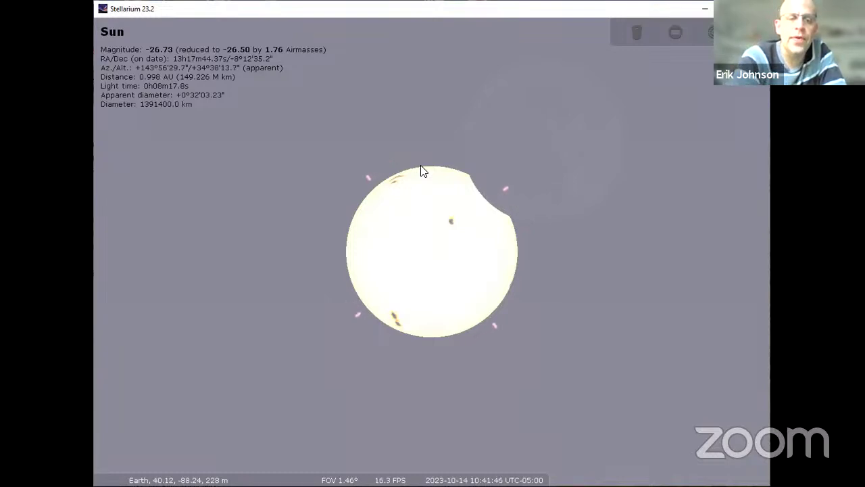
- Show the date and time window below the Sun and run time forward to 13:30 on 2023-10-14
key("F5")
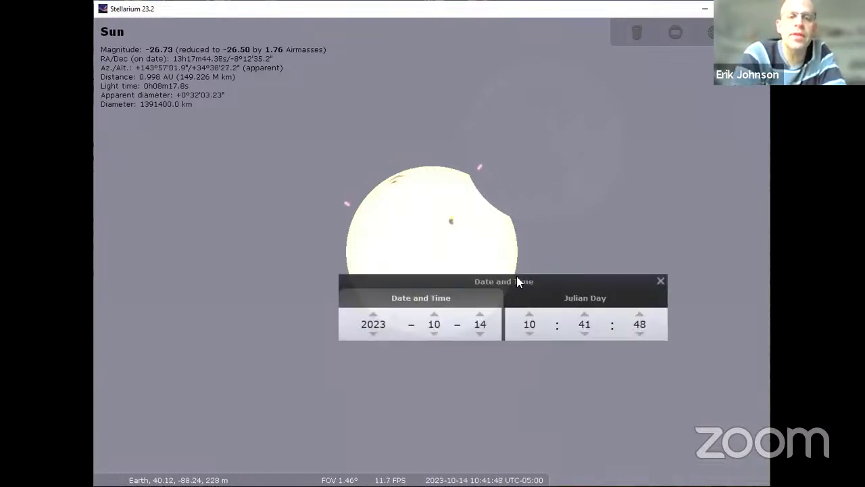
left_click_drag(519, 283, 411, 390)
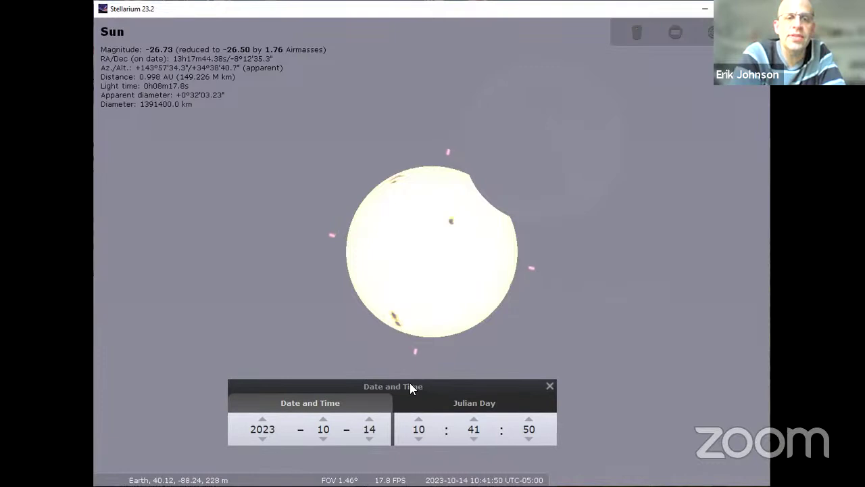
key("l")
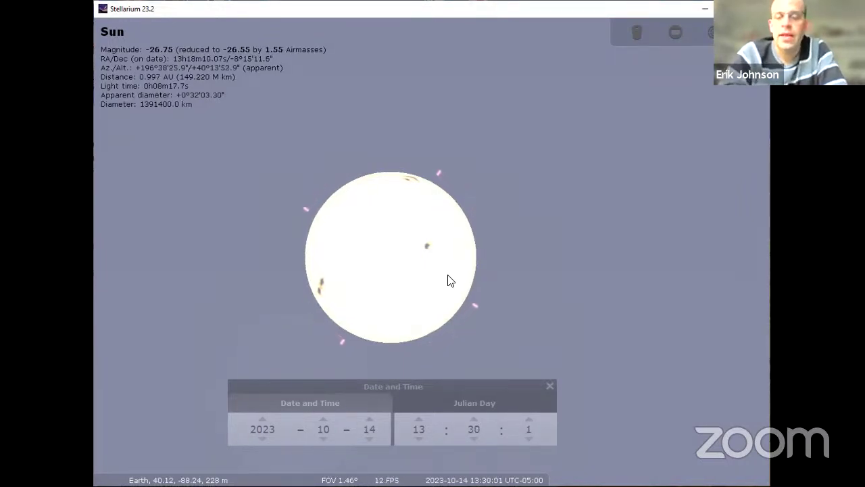
- Zoom out from the Sun to a field of view of about 60° and lower the view to include the buildings
scroll(448, 276, "down", 3)
scroll(448, 276, "down", 5)
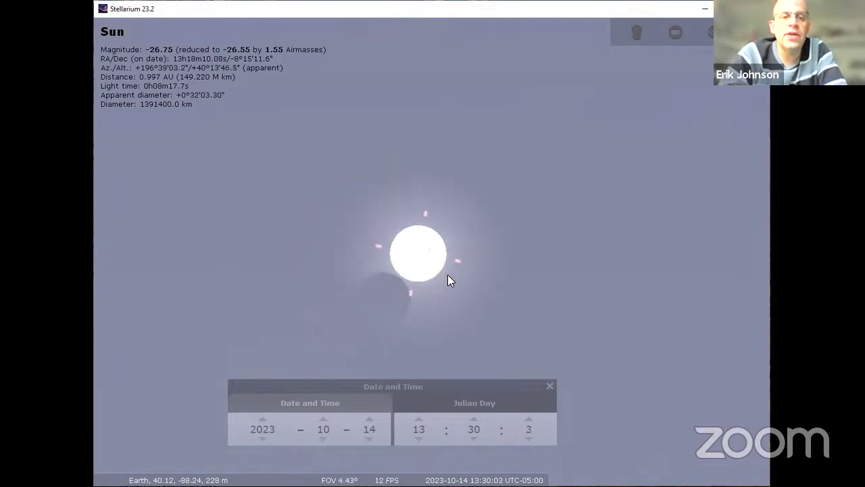
scroll(448, 275, "down", 5)
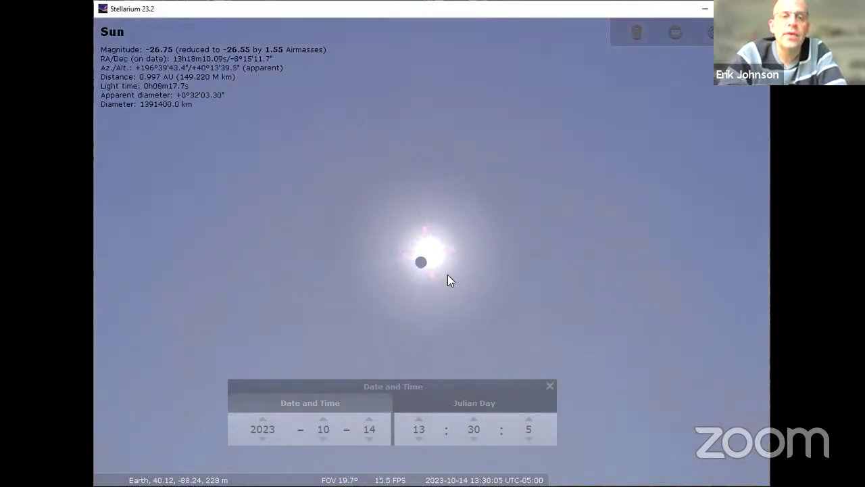
scroll(447, 275, "down", 4)
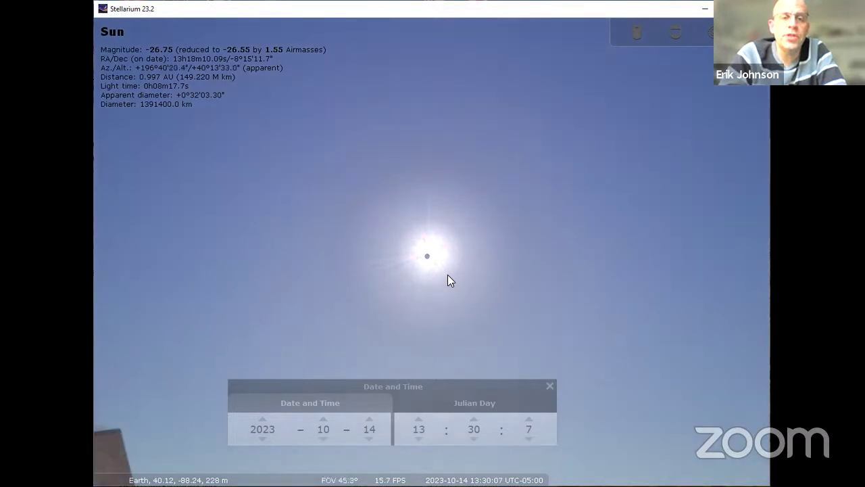
scroll(448, 275, "down", 2)
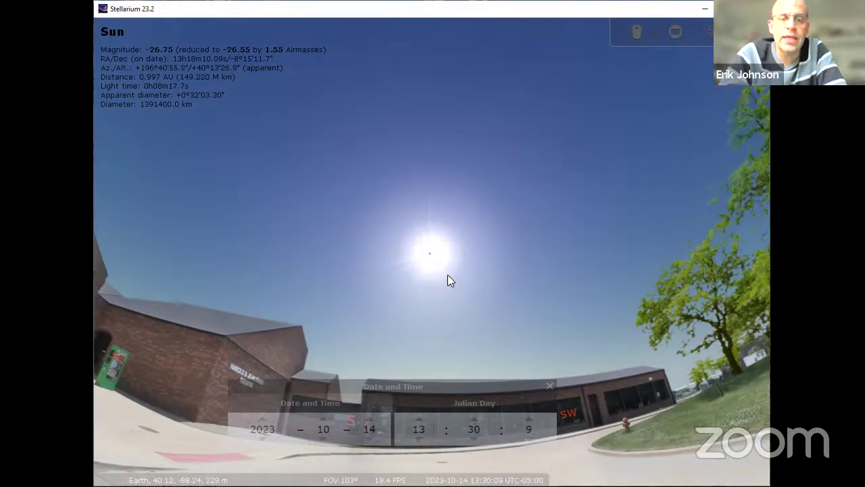
scroll(448, 275, "up", 2)
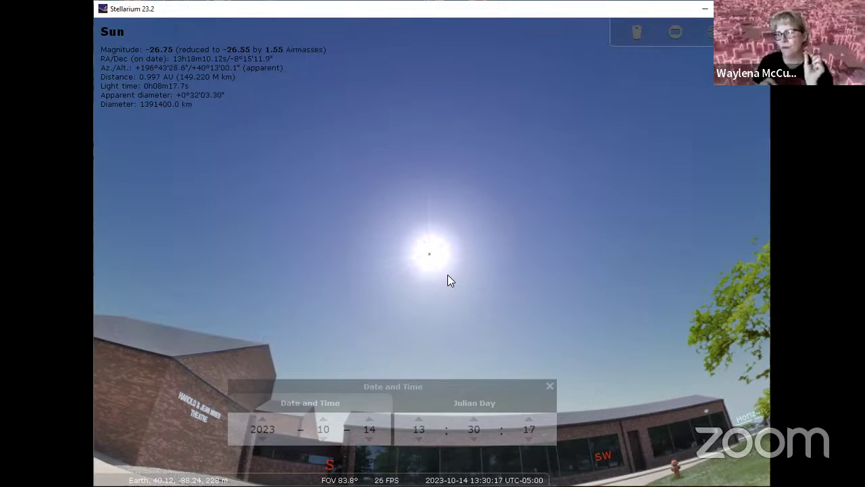
scroll(447, 274, "up", 3)
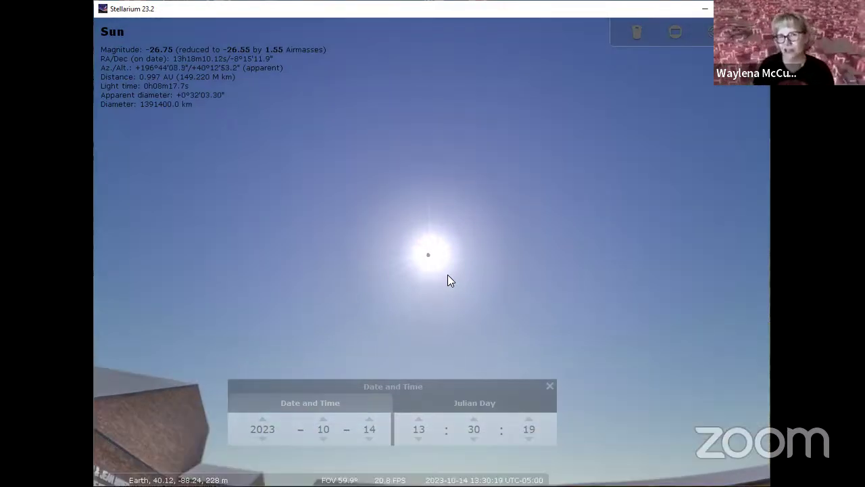
key("Down")
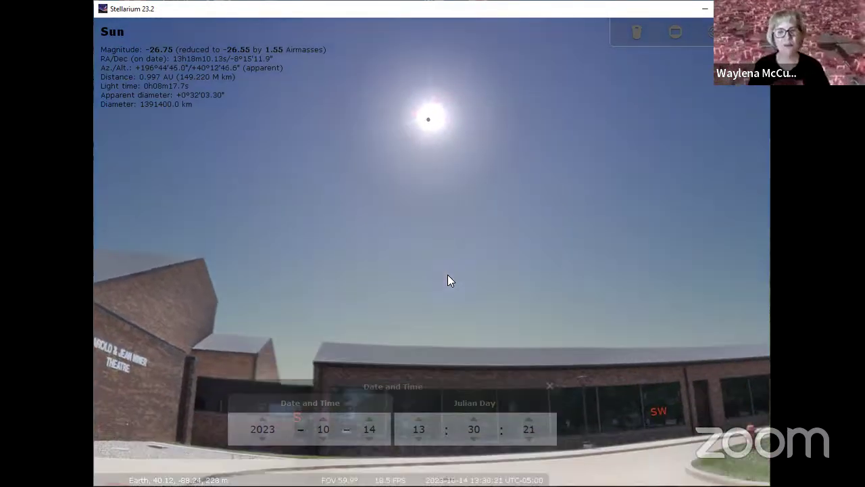
- Set the simulation back four hours to 9:30 and turn the view to the Sun above the planetarium entrance
left_click(453, 404)
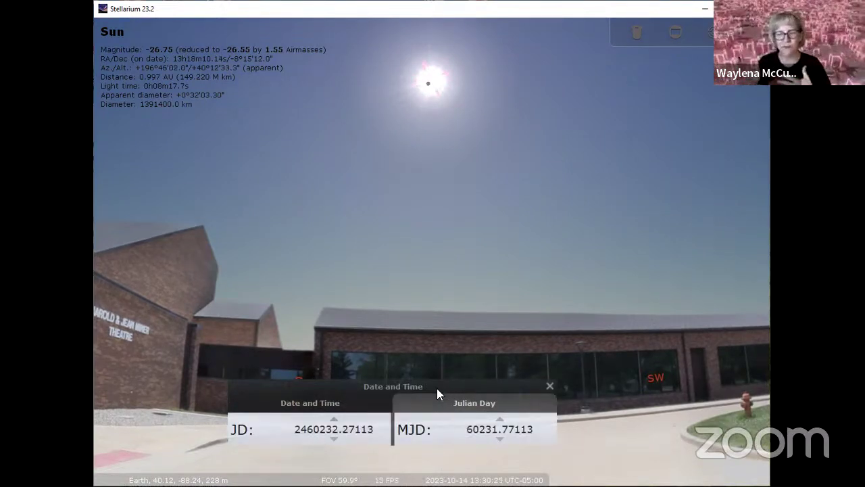
left_click(360, 400)
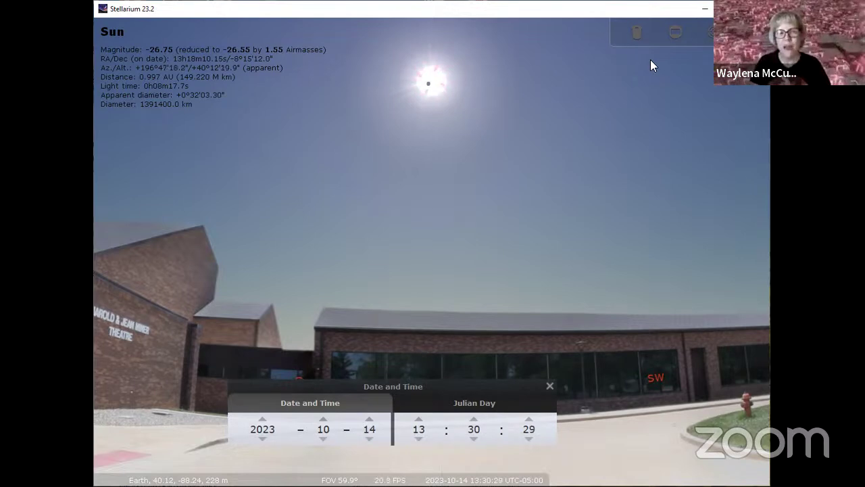
key("ctrl+minus")
key("ctrl+minus")
key("ctrl+minus")
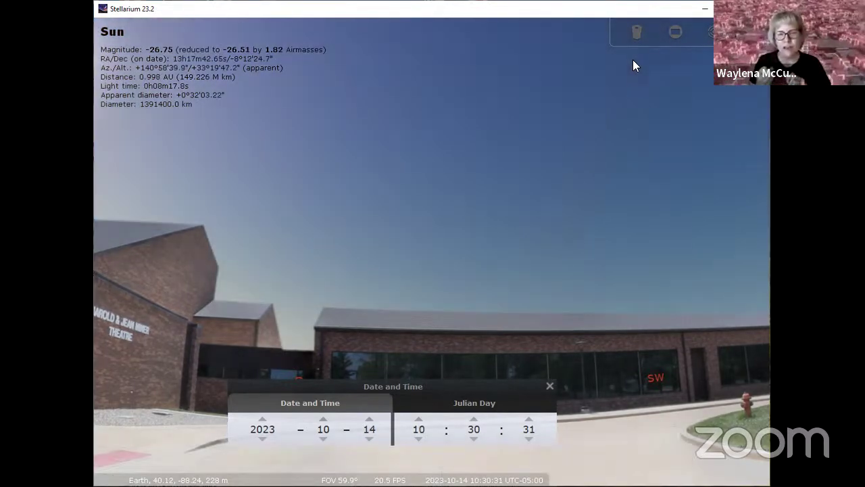
key("ctrl+minus")
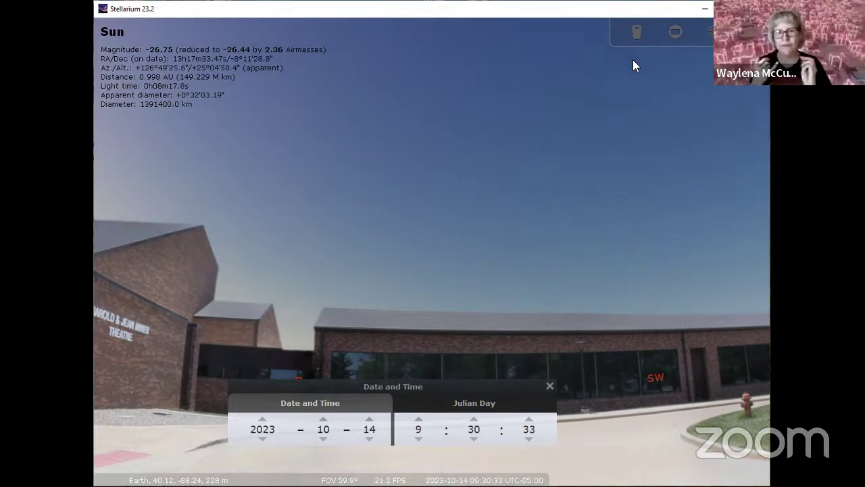
left_click_drag(442, 182, 595, 182)
left_click_drag(426, 214, 533, 180)
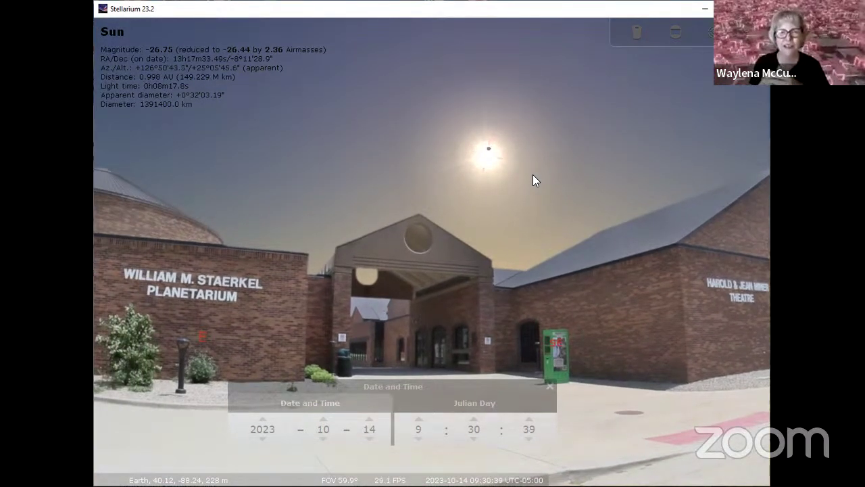